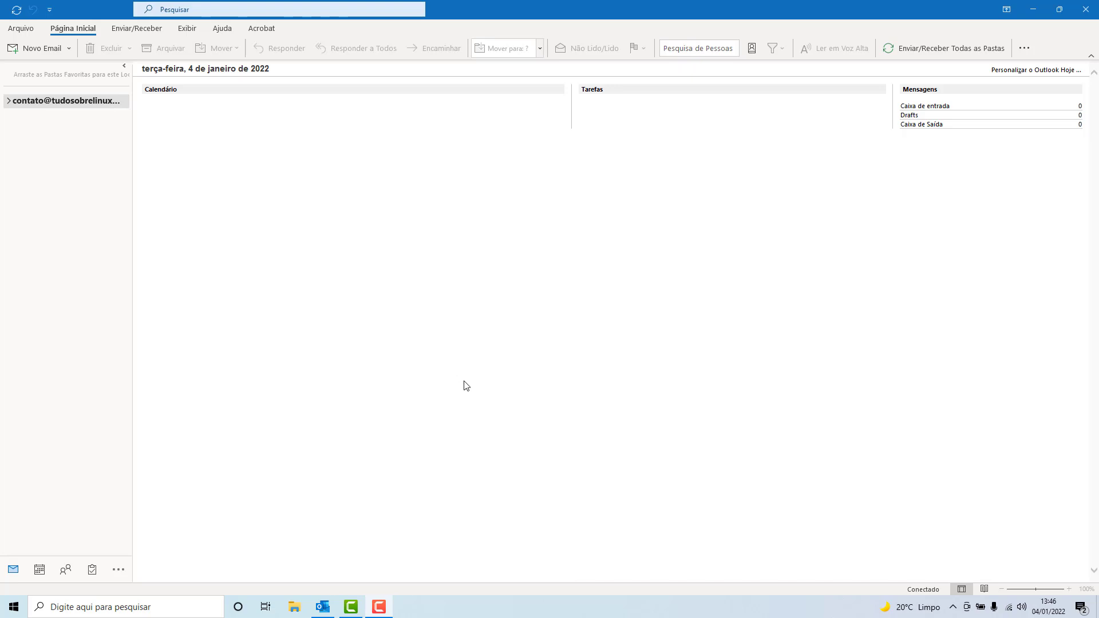
Bring the Outlook window into focus.
left_click(17, 34)
Open Configurações de Conta from the Arquivo menu to list the configured email accounts.
left_click(17, 33)
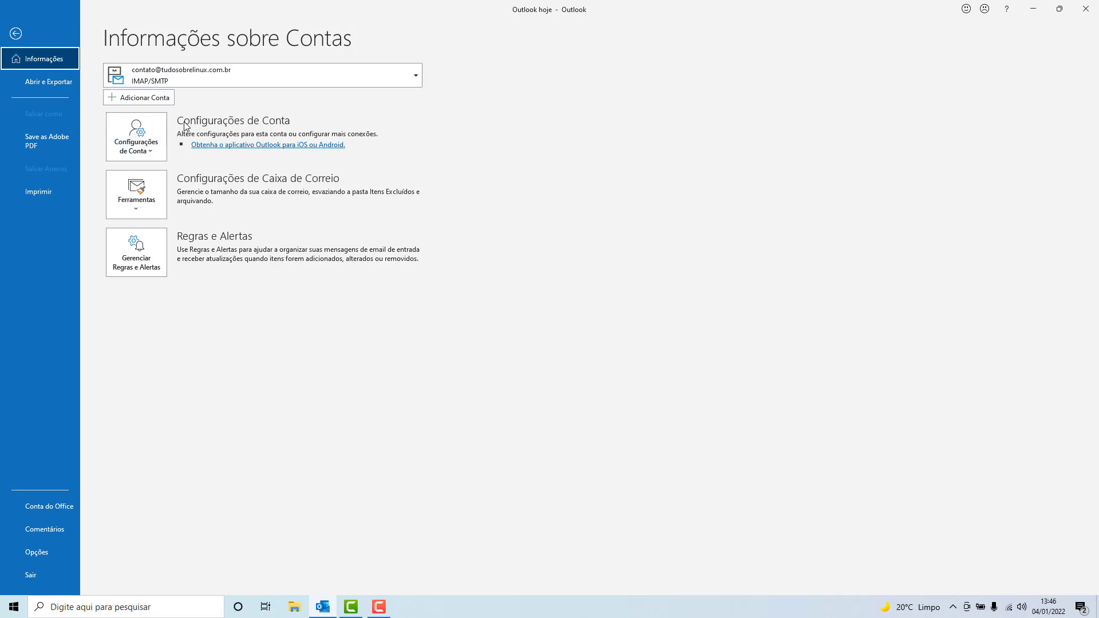
left_click(131, 139)
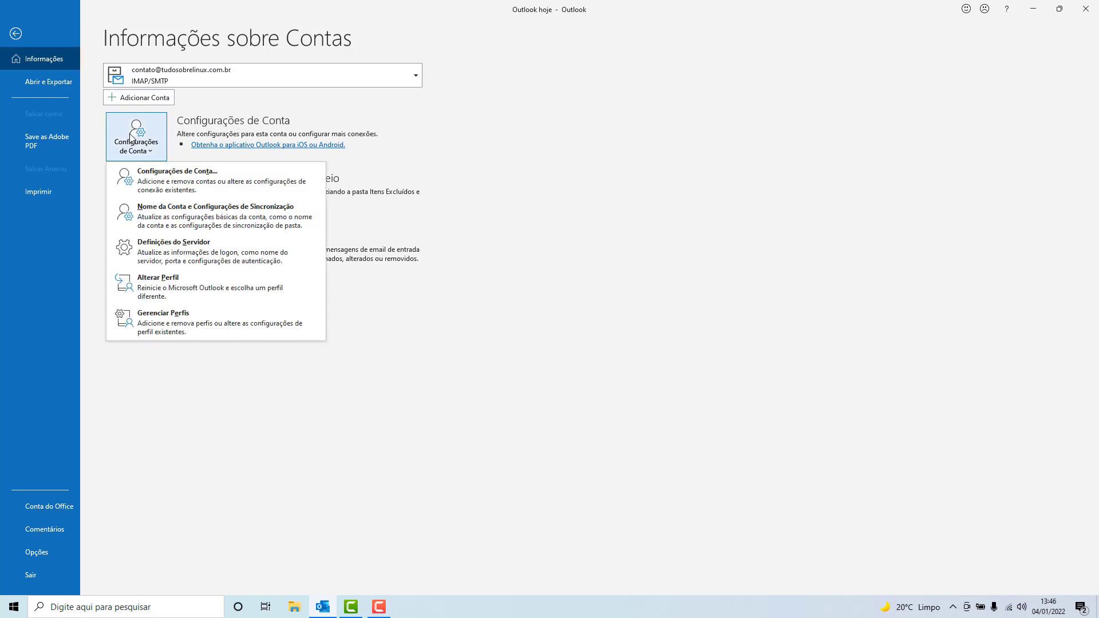
left_click(130, 181)
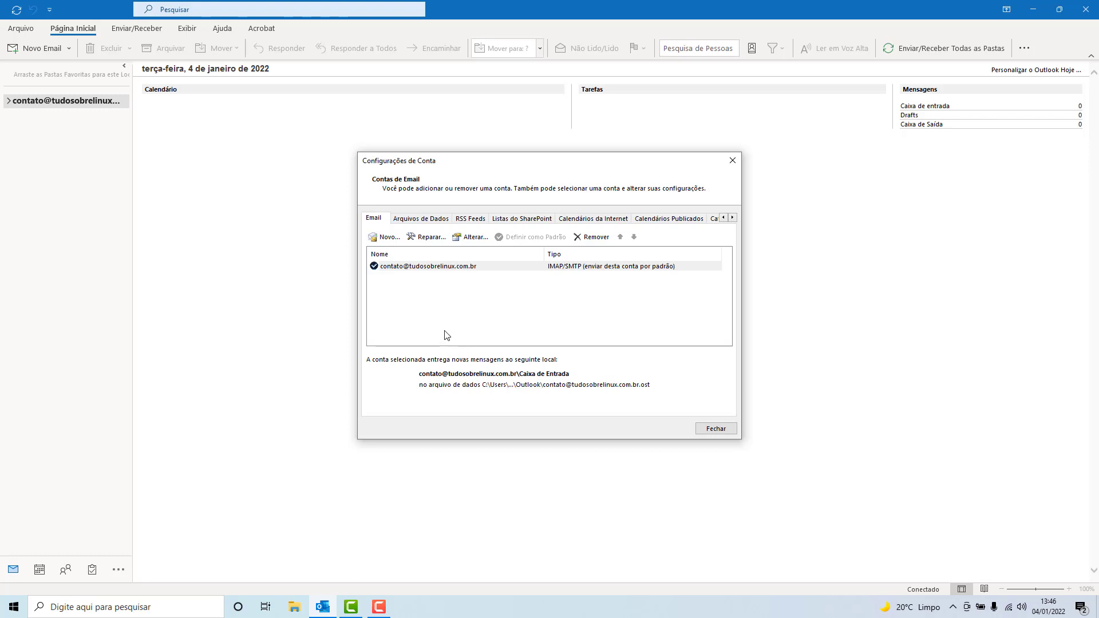
left_click(386, 238)
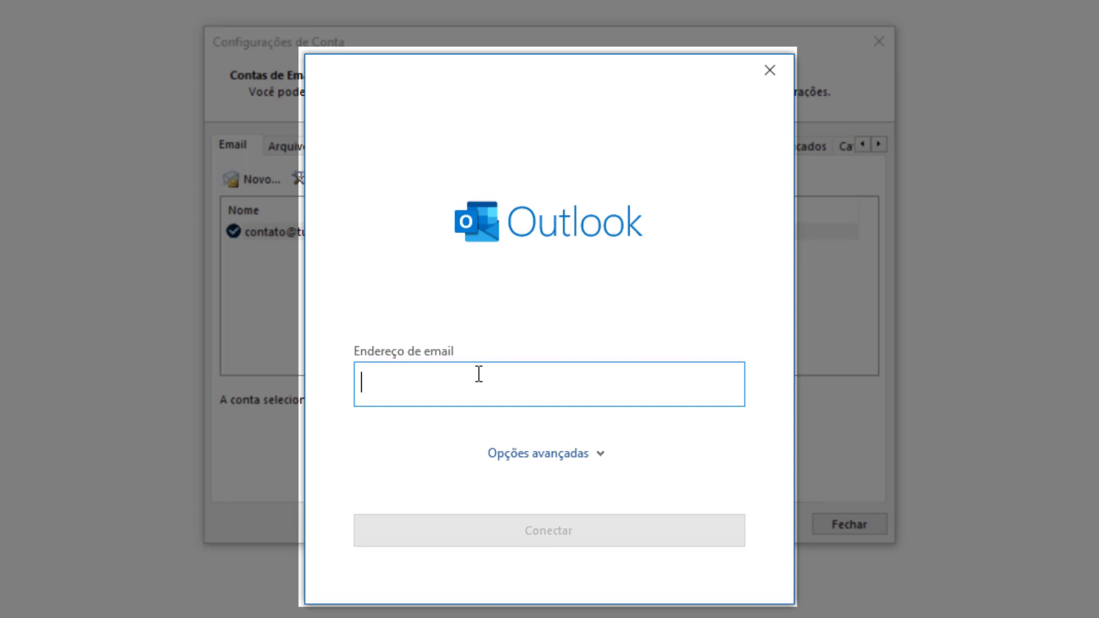
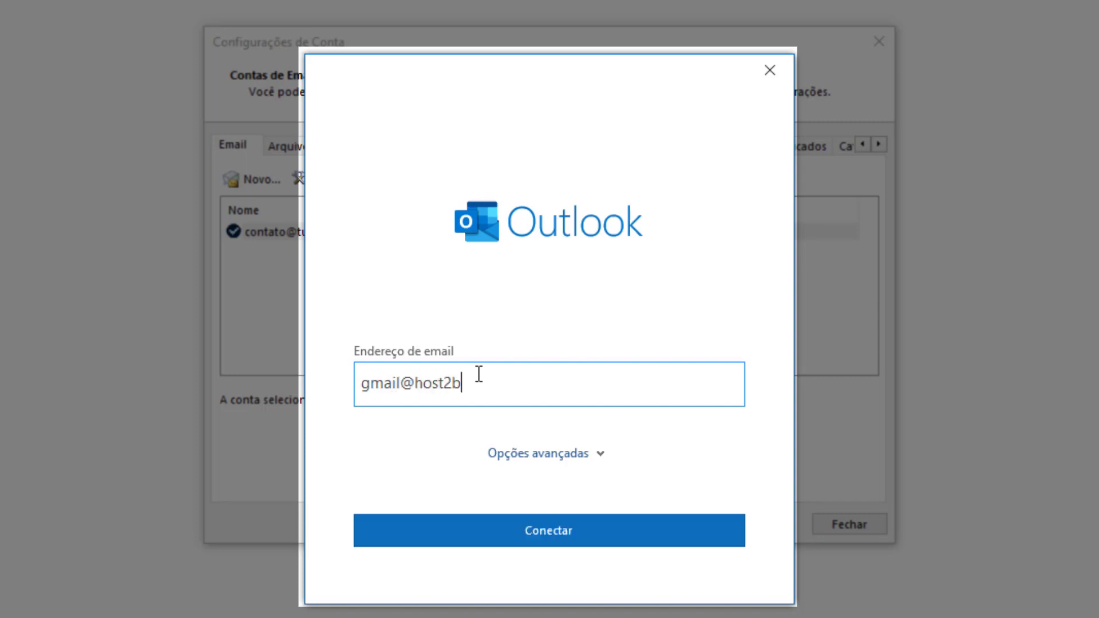
left_click(562, 456)
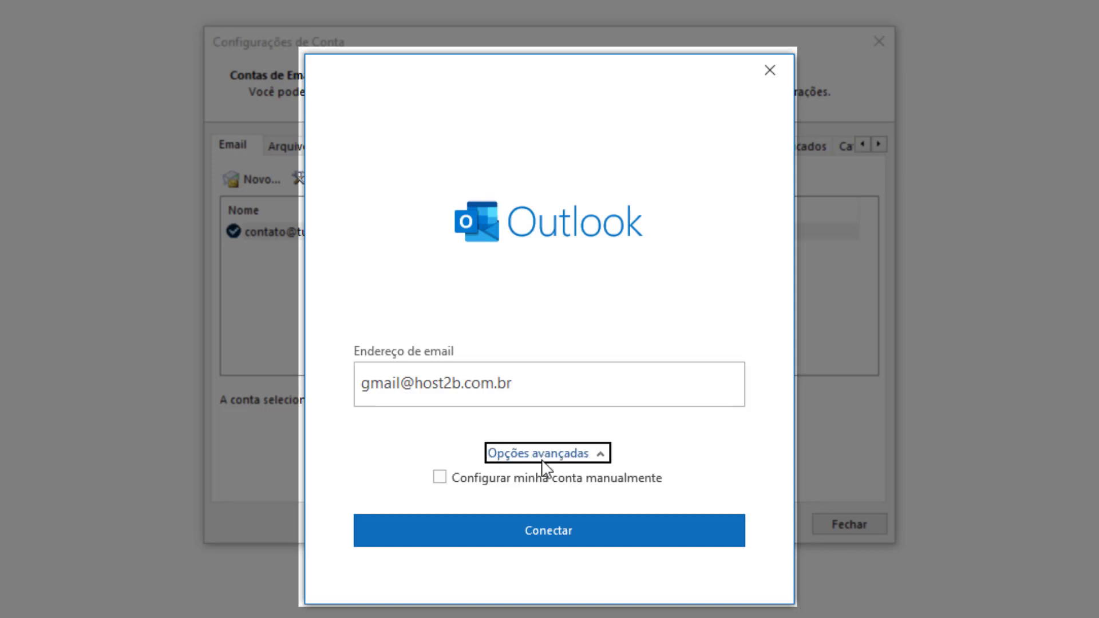
left_click(441, 486)
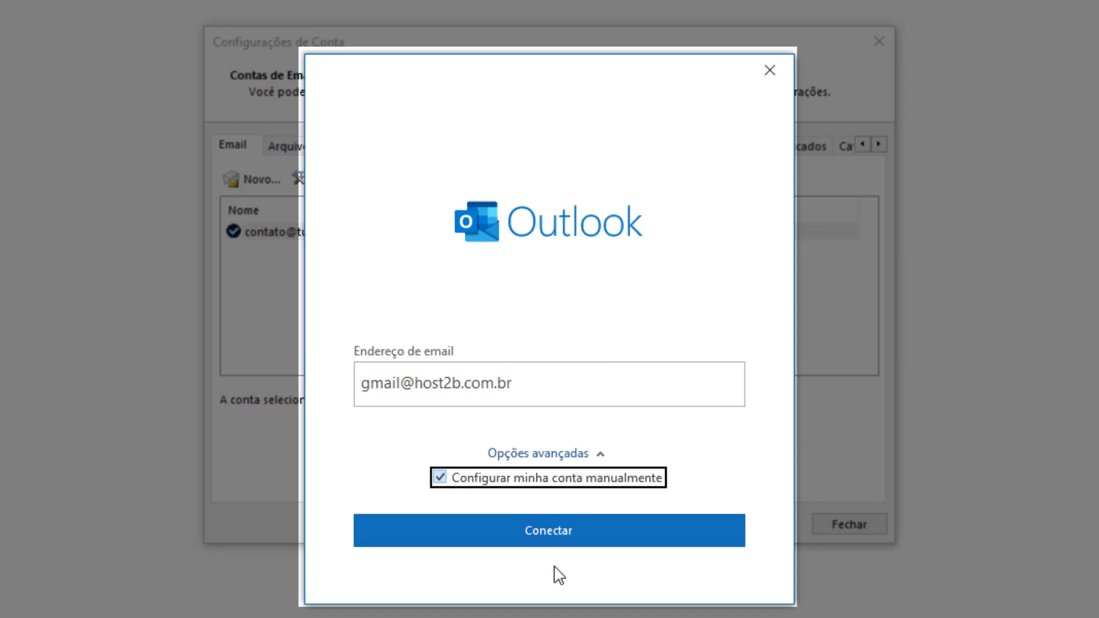
left_click(548, 534)
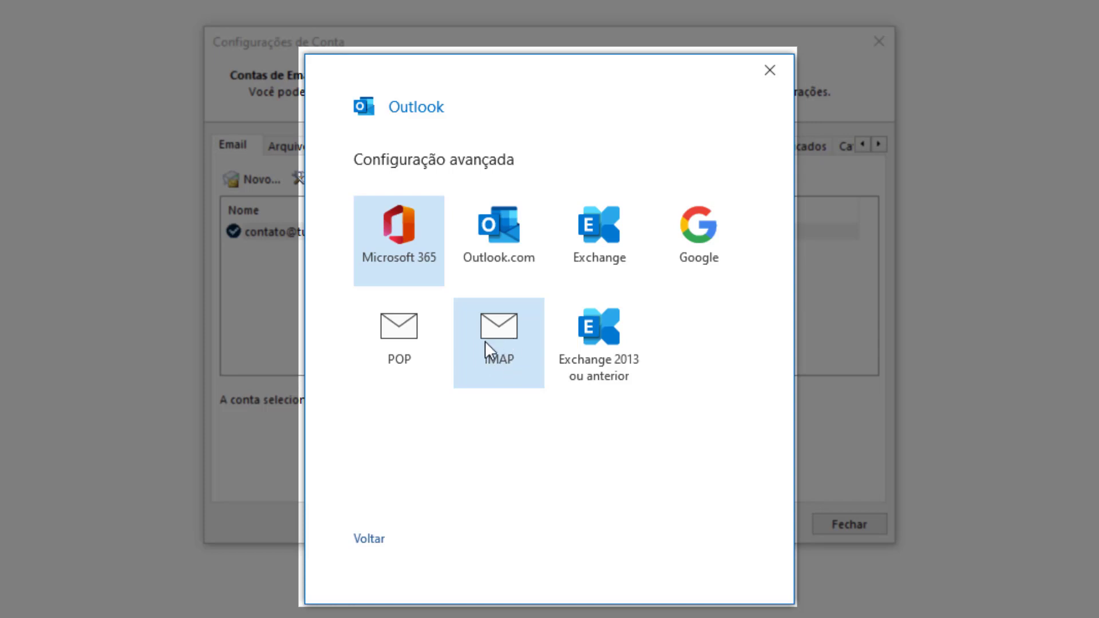
Choose IMAP as the account type with incoming server mail.host2b.com.br.
left_click(484, 364)
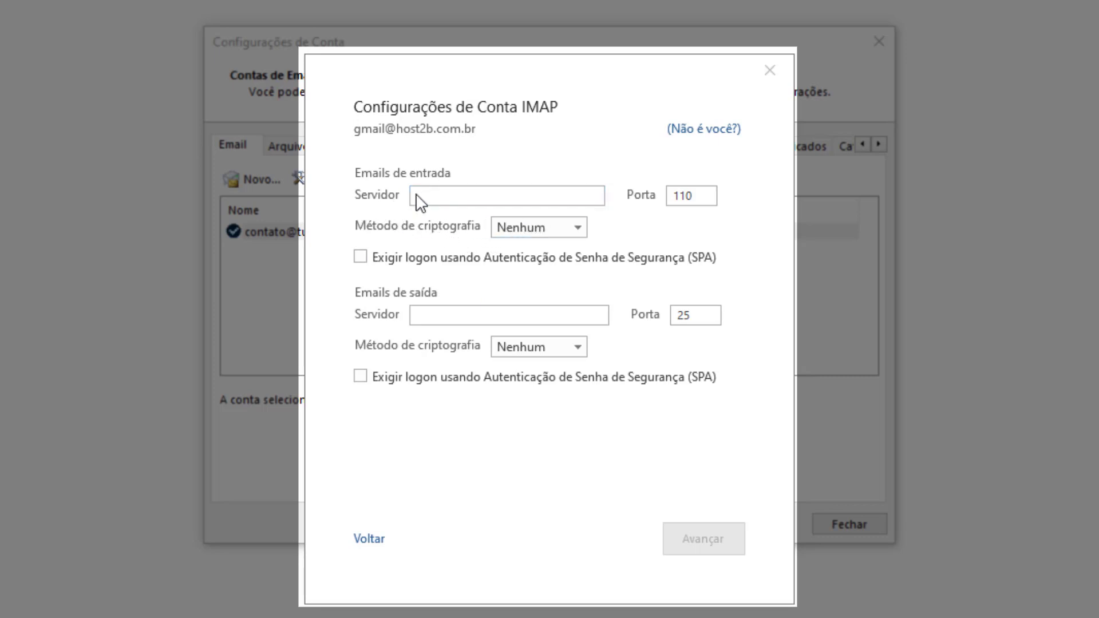
left_click(474, 194)
type("m")
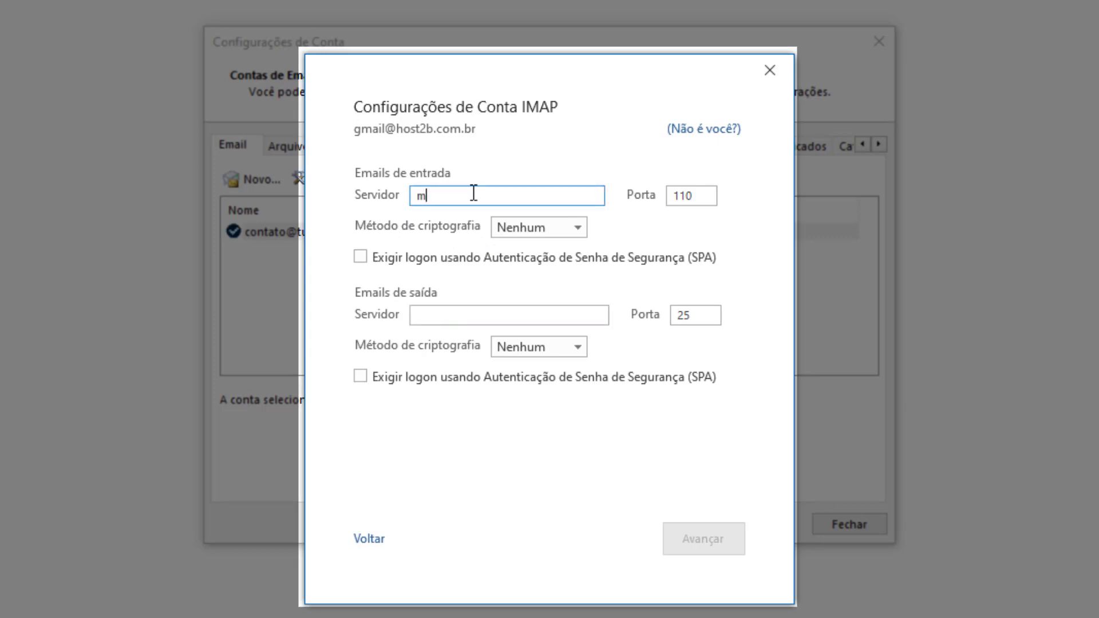
type("ail.host2b.com.br")
Change the incoming port from 110 to 993 and use SSL/TLS encryption.
double_click(704, 193)
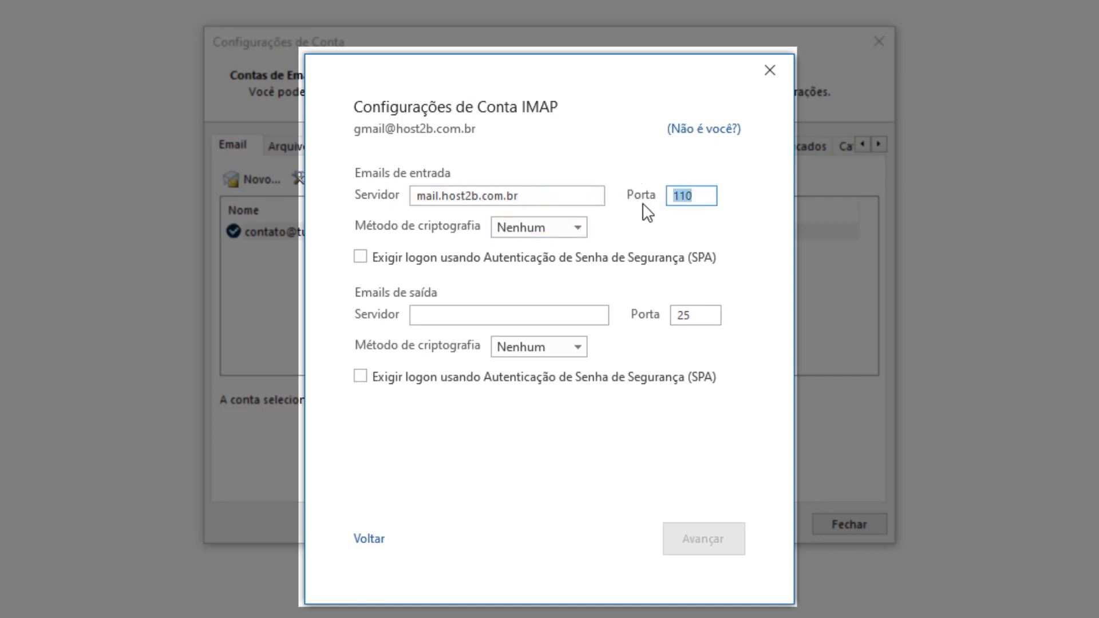
key("BackSpace")
type("993")
double_click(684, 203)
left_click(519, 232)
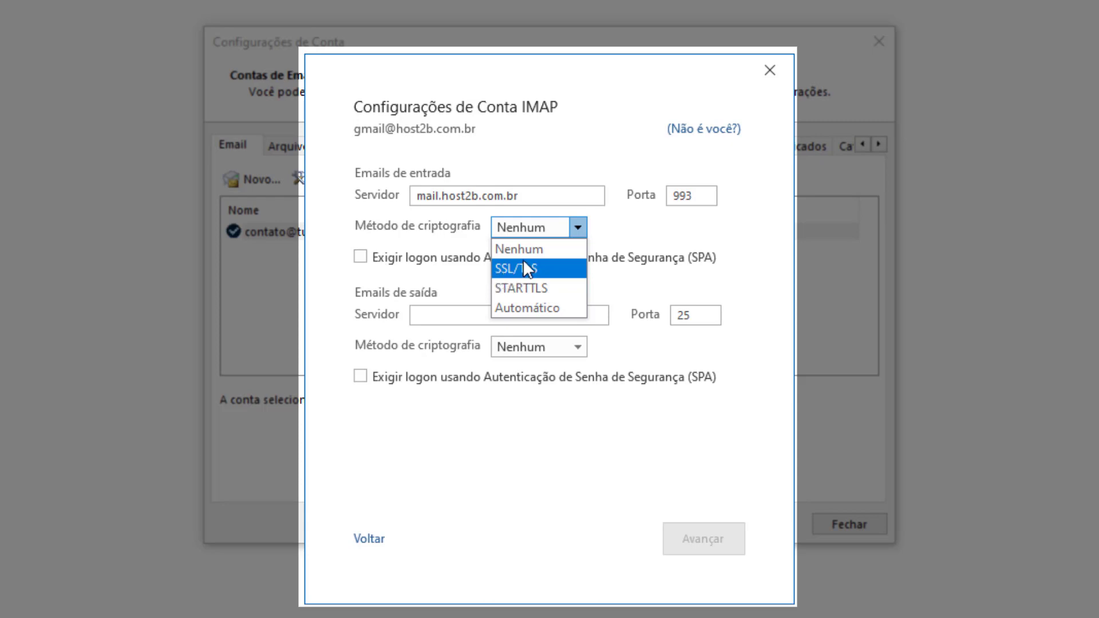
left_click(535, 267)
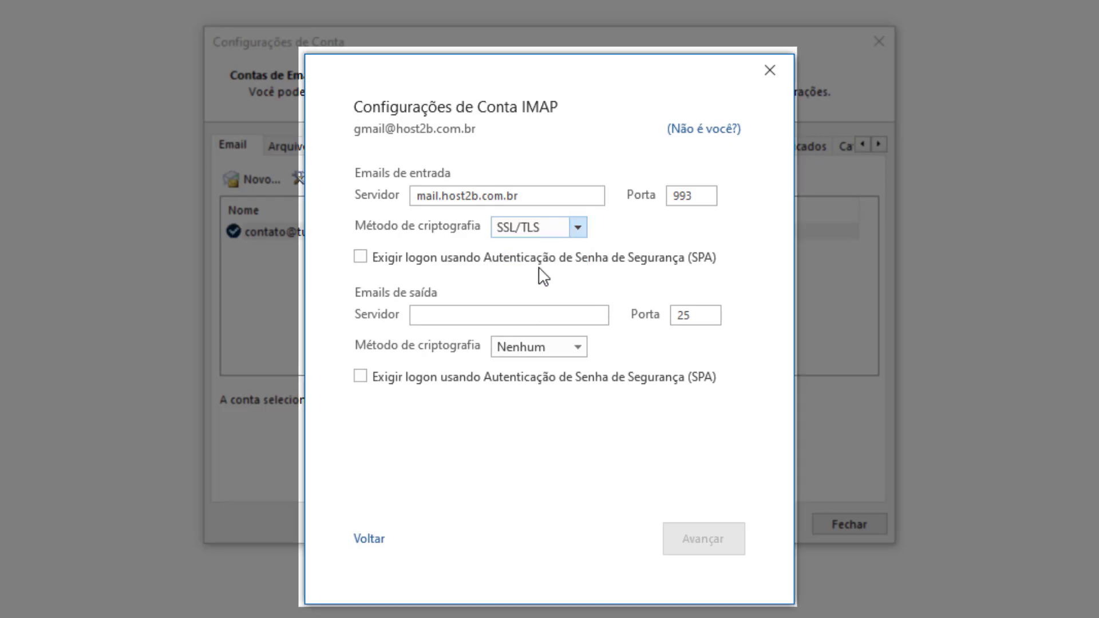
Set outgoing mail to mail.host2b.com.br on port 587, attempting STARTTLS encryption.
left_click(423, 313)
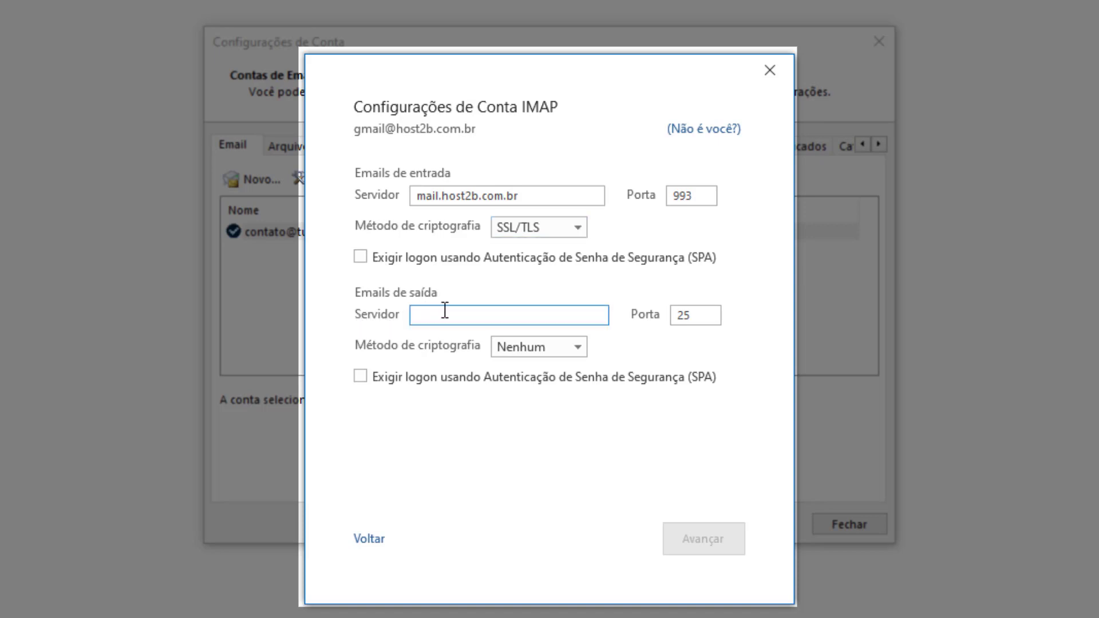
type("mail.")
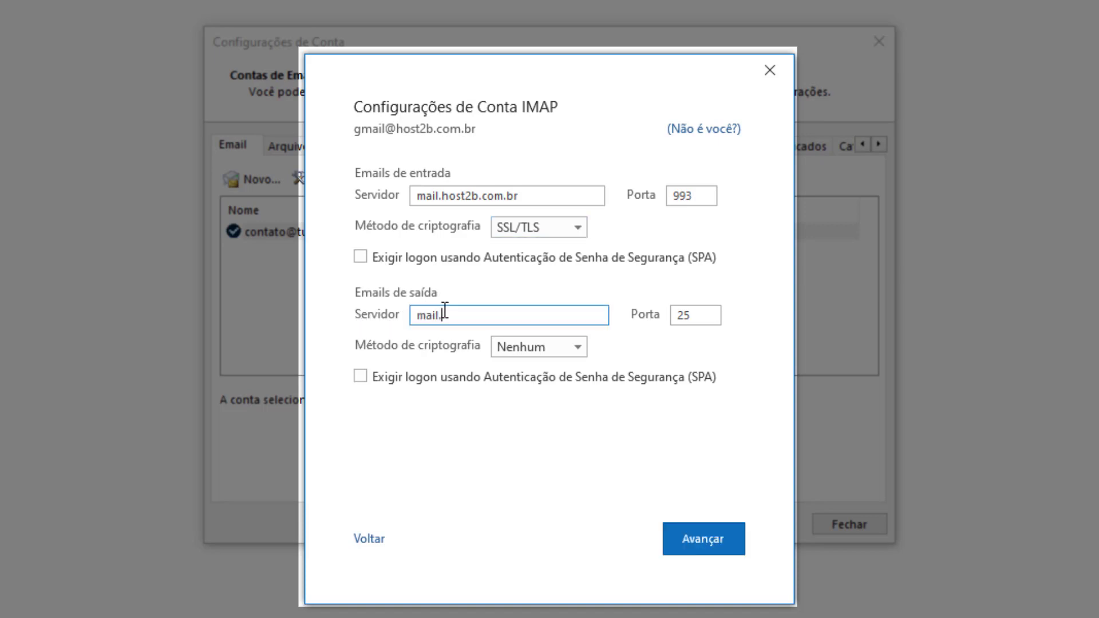
type("host2b.com.br")
left_click_drag(695, 315, 661, 324)
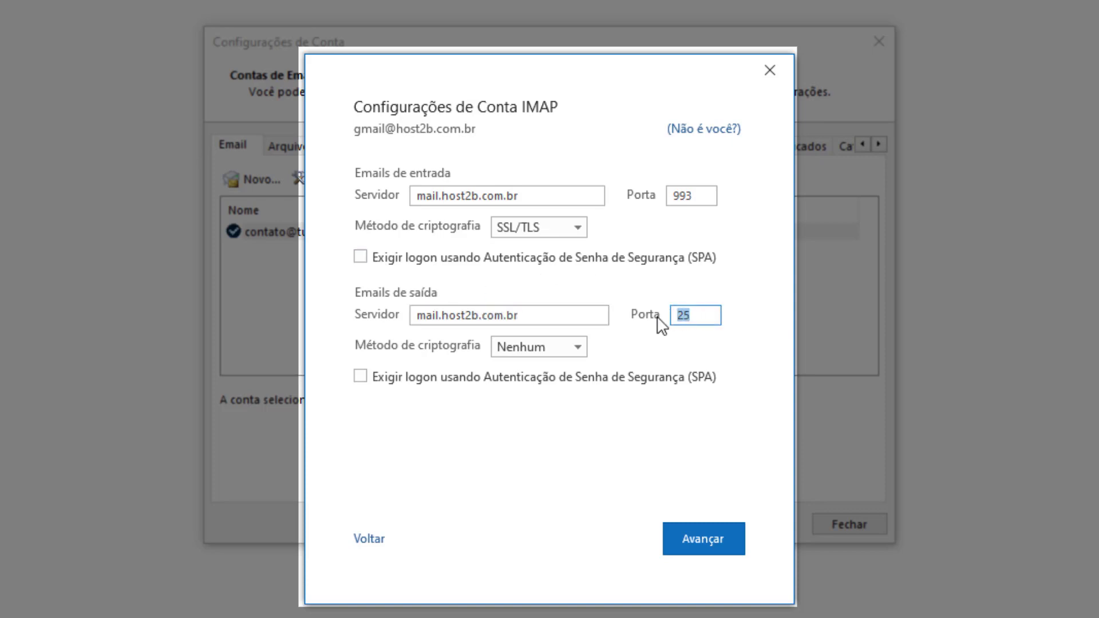
type("587")
left_click(518, 352)
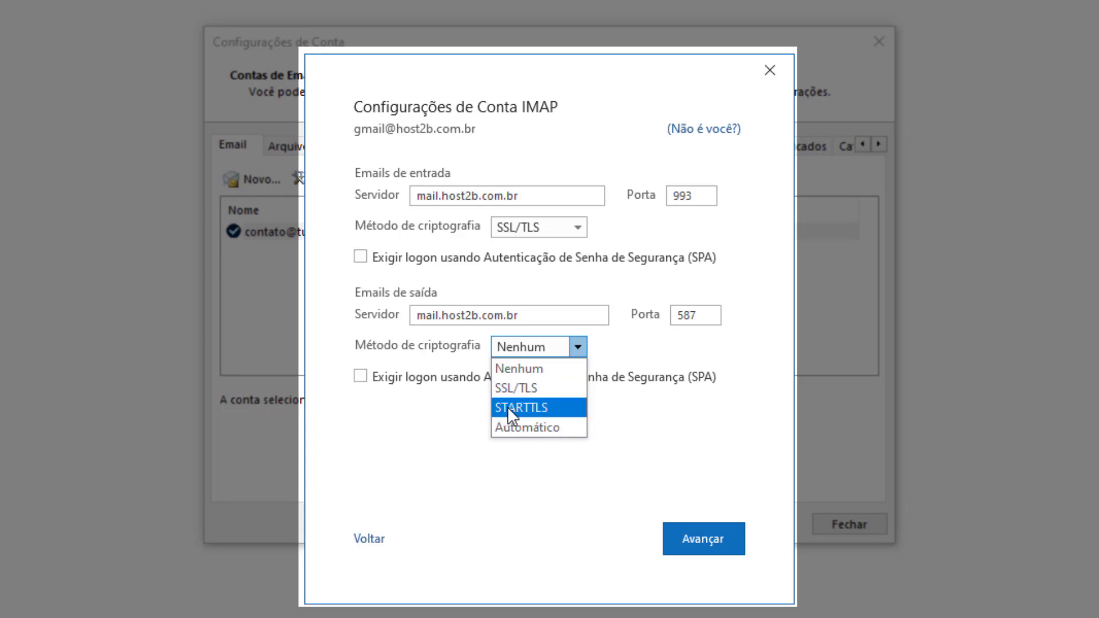
left_click(507, 408)
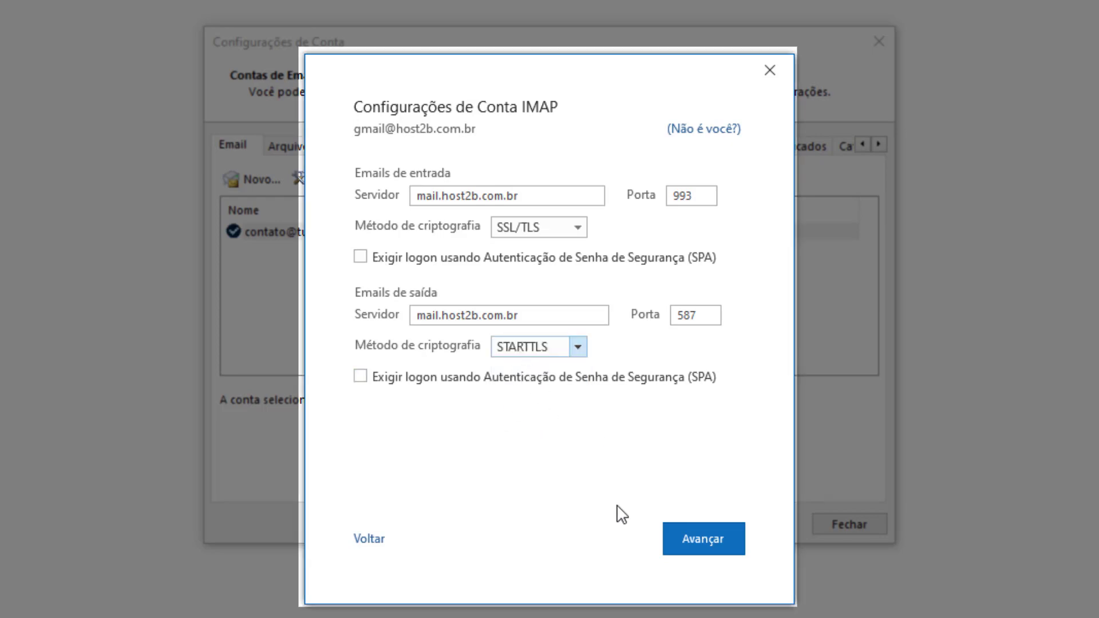
Replace the prefilled password with the account password and connect to add the account.
left_click(702, 540)
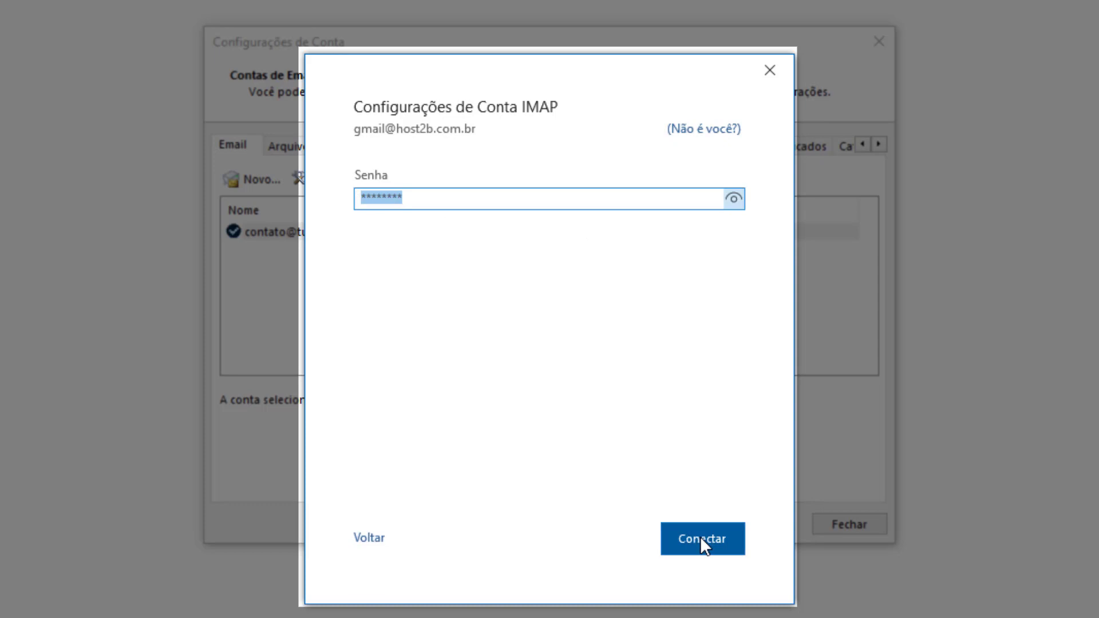
key("BackSpace")
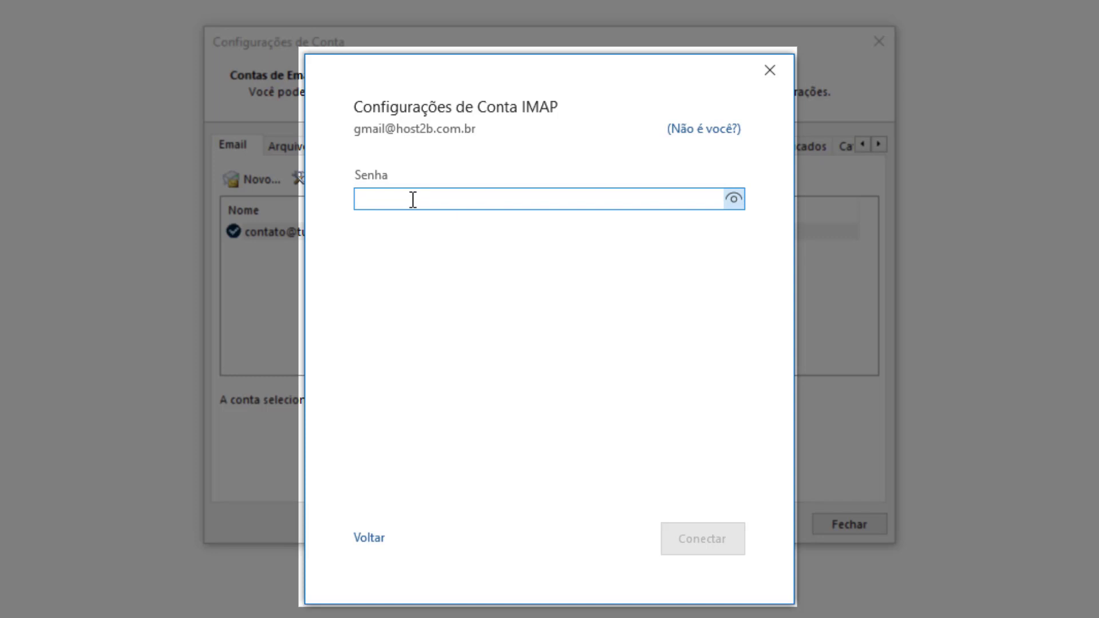
type("*")
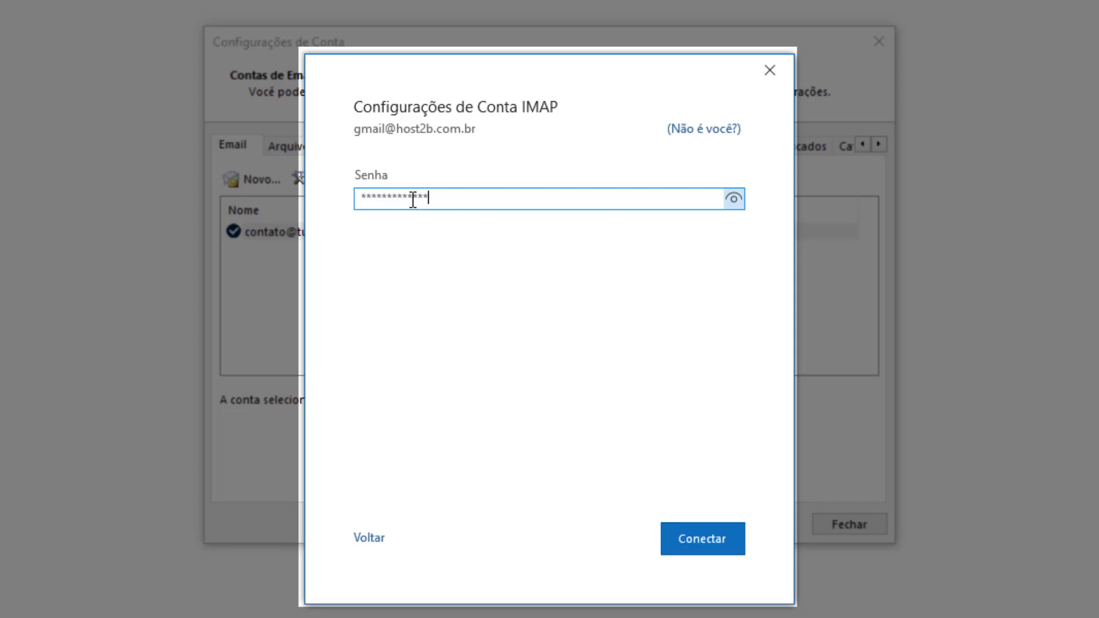
left_click(699, 547)
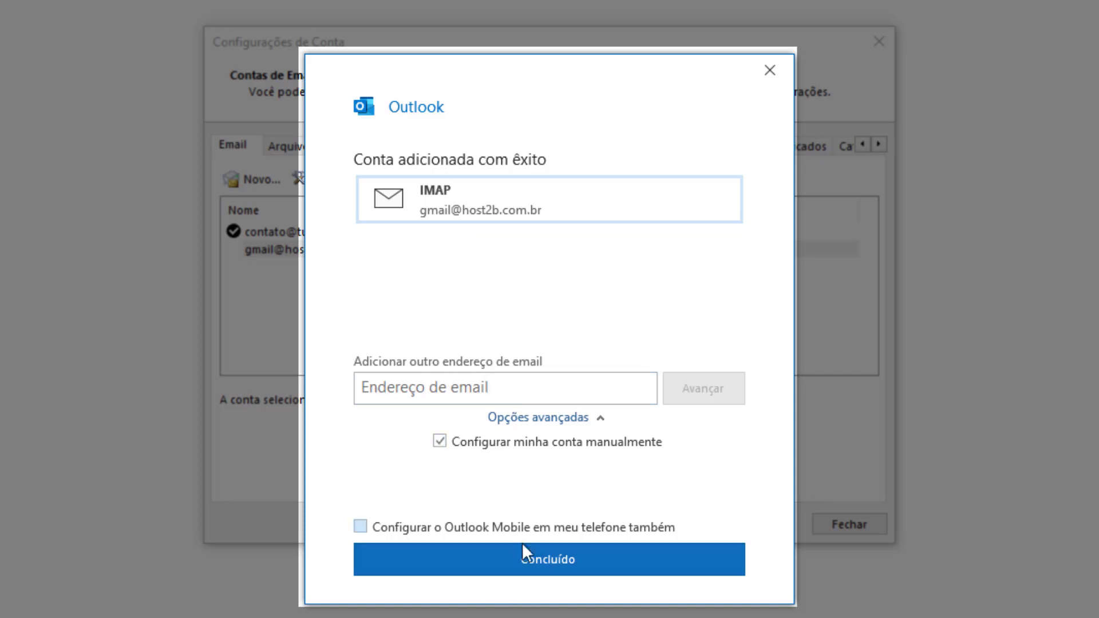
left_click(550, 562)
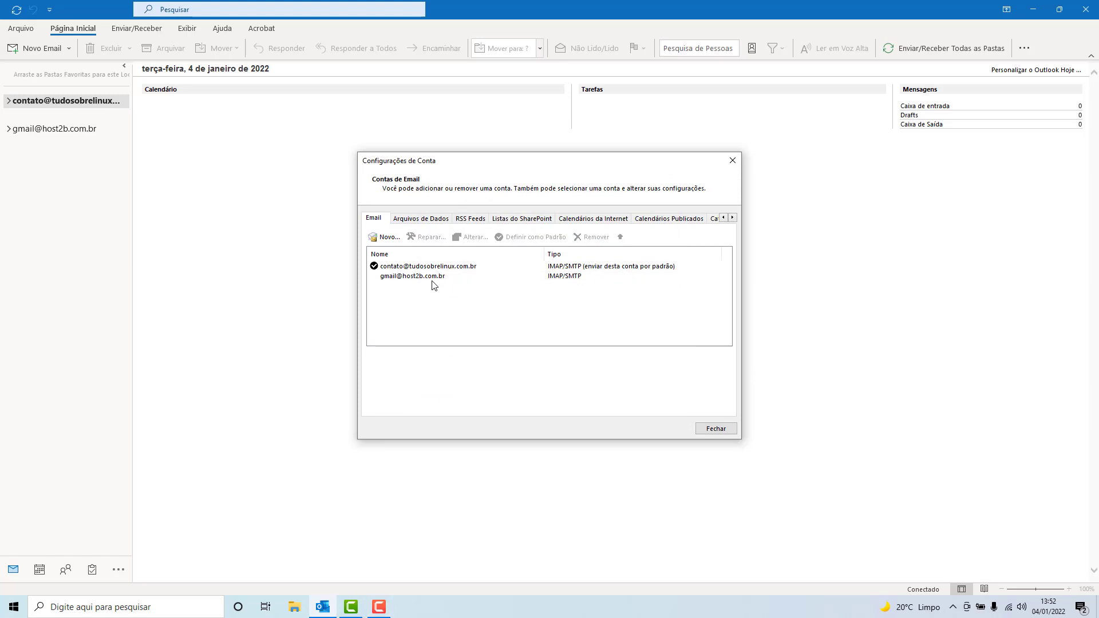
left_click(418, 279)
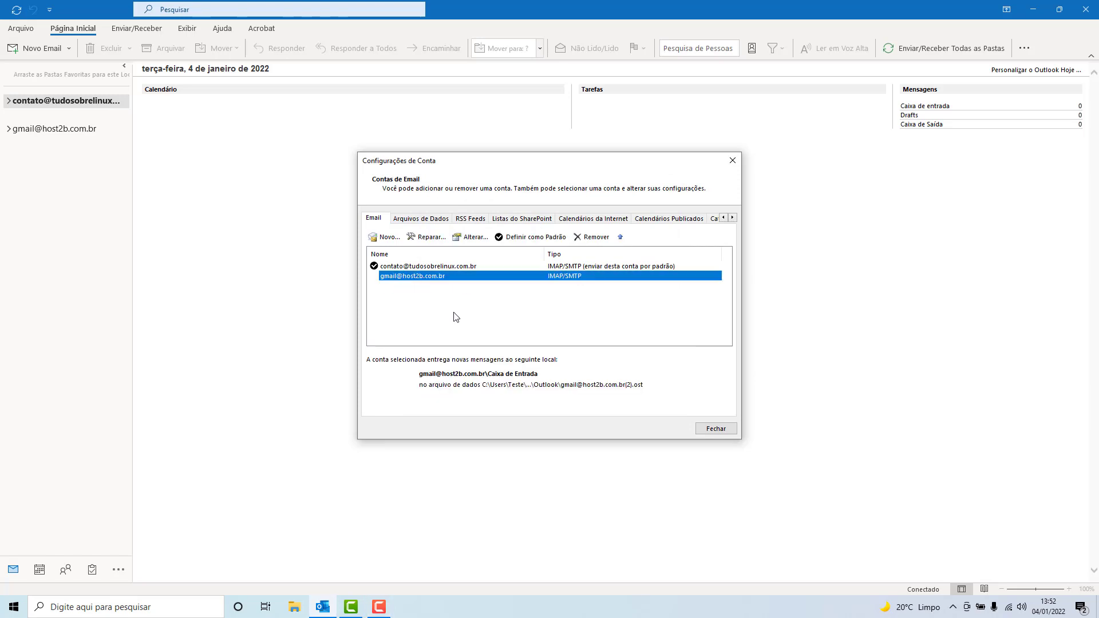
left_click(733, 162)
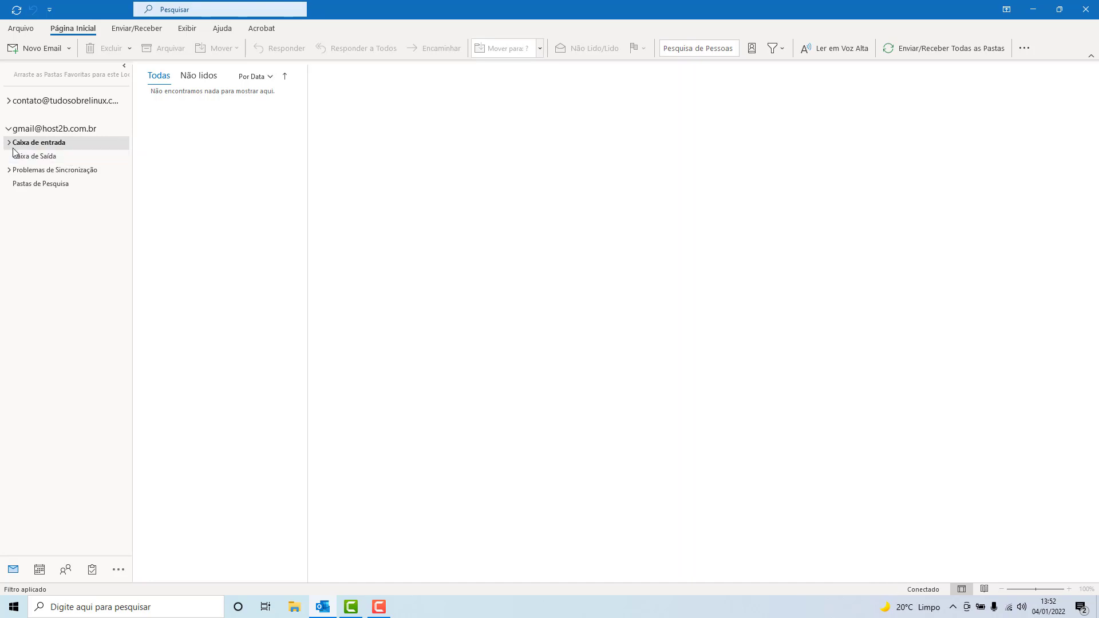
Switch from Caixa de Saída back to Caixa de entrada, then open and dismiss a blank new email.
left_click(33, 159)
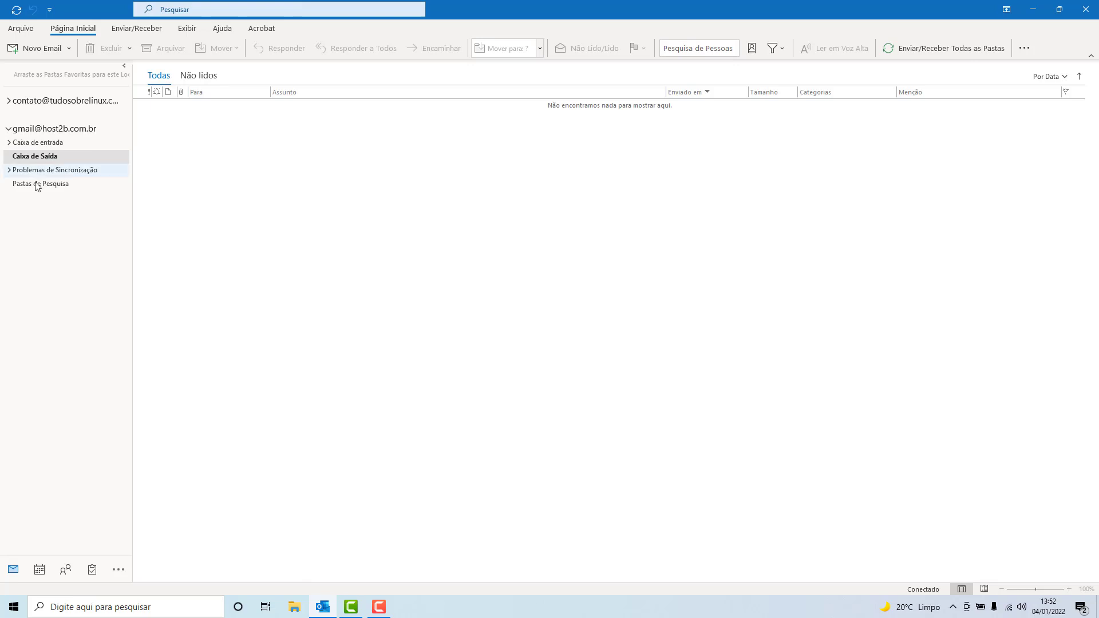
left_click(51, 147)
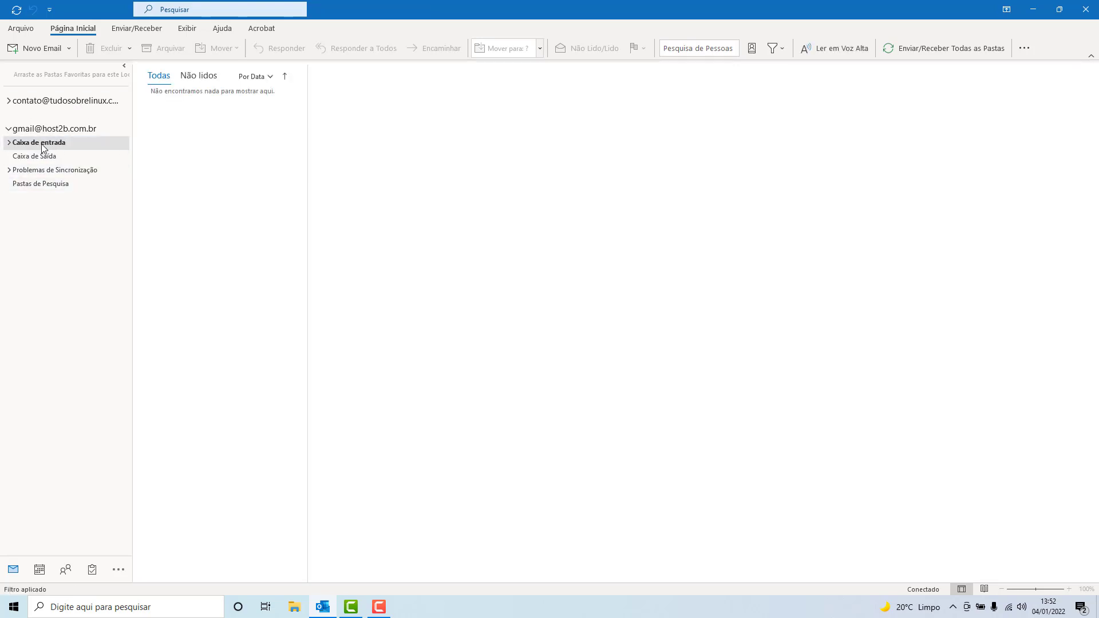
left_click(35, 52)
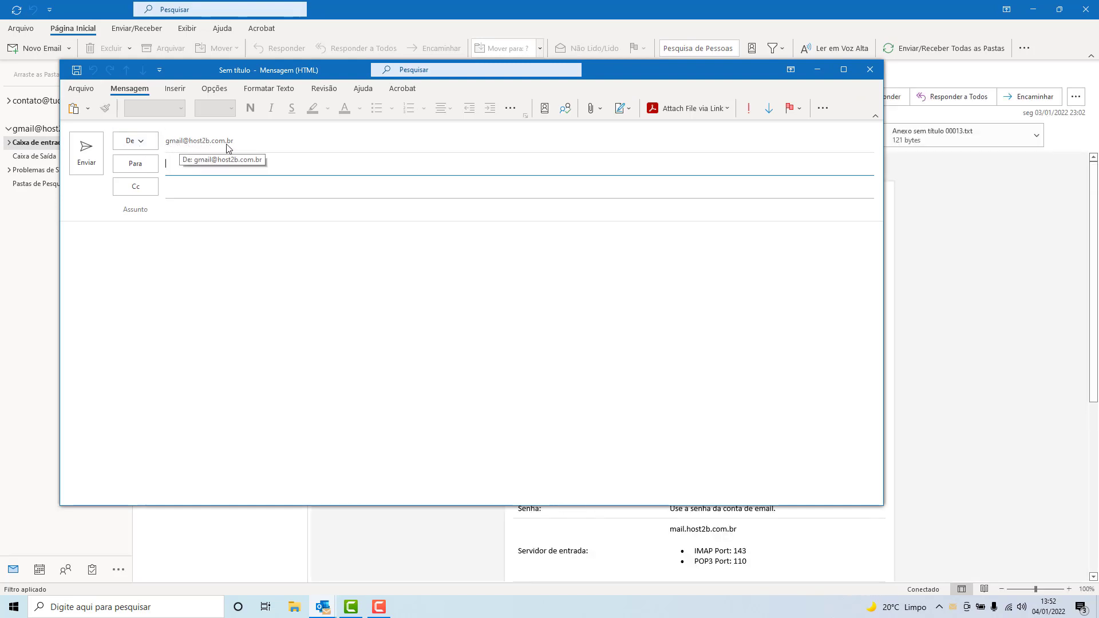
key("Escape")
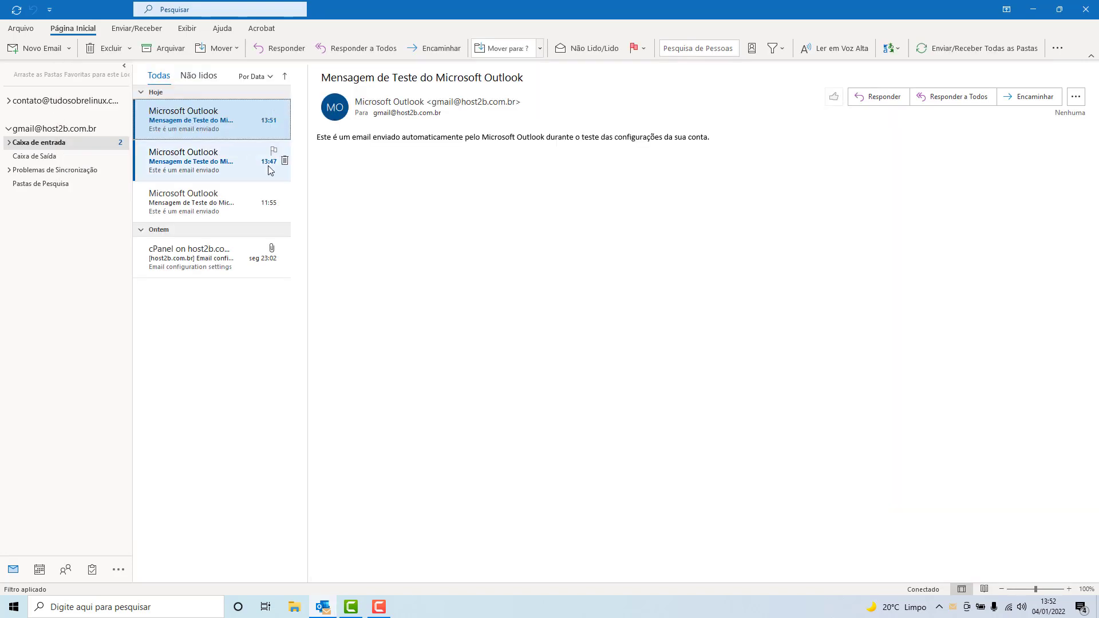